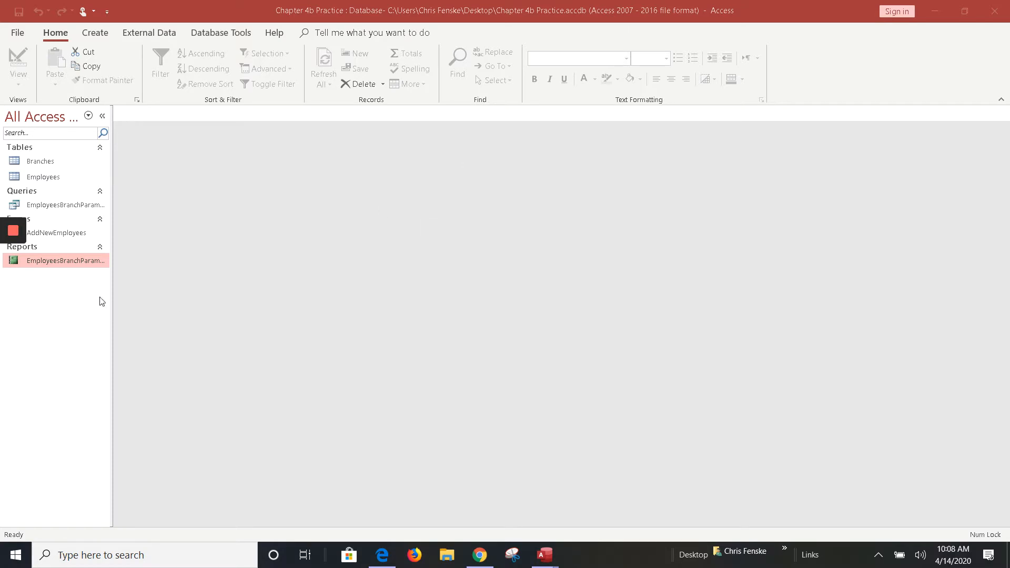
# - Run the EmployeesBranchParameter query with a blank branch parameter, review the records for all branches, and close it
pyautogui.doubleClick(57, 206)
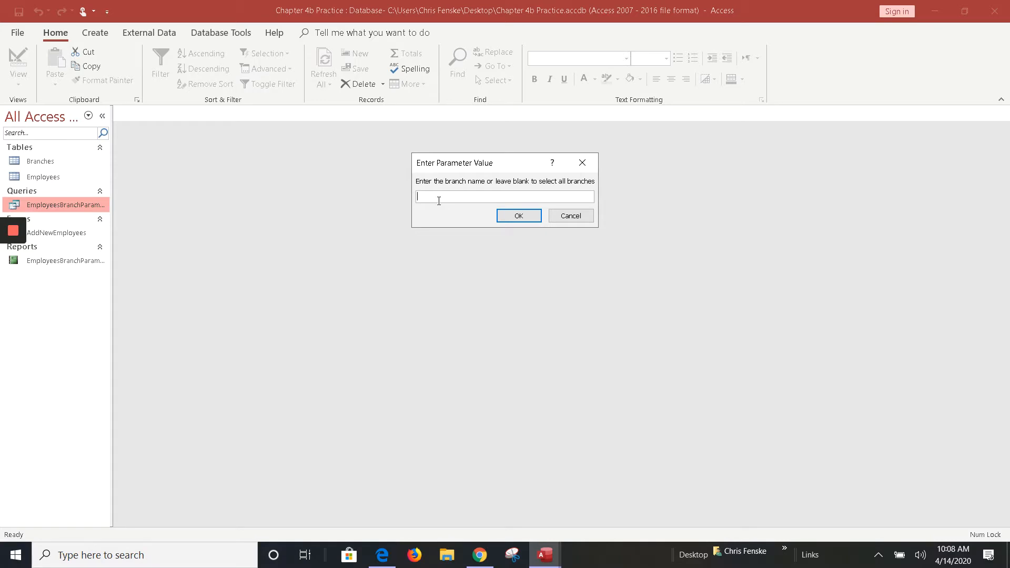
pyautogui.click(518, 217)
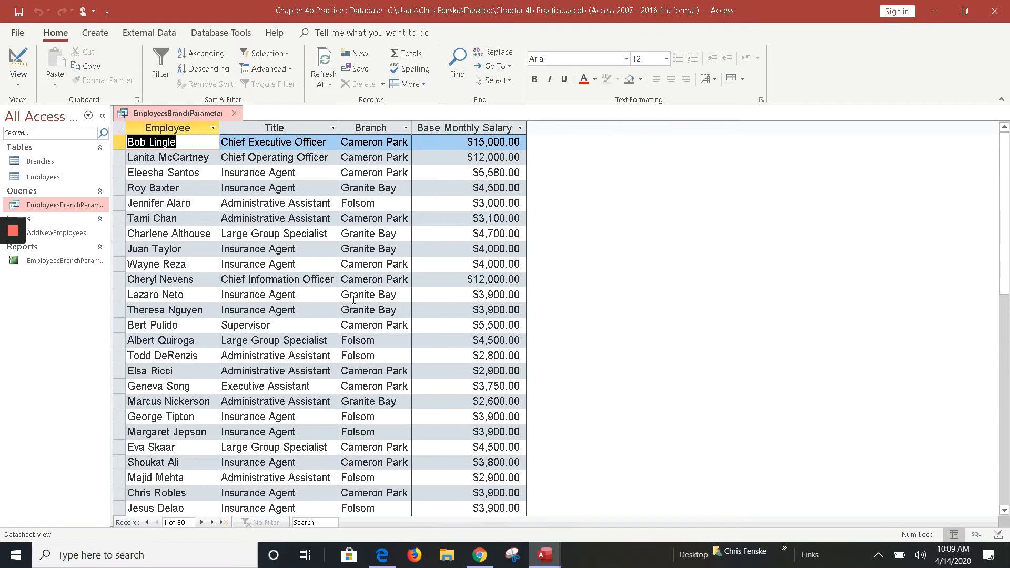
pyautogui.scroll(-3, 354, 300)
pyautogui.scroll(3, 353, 299)
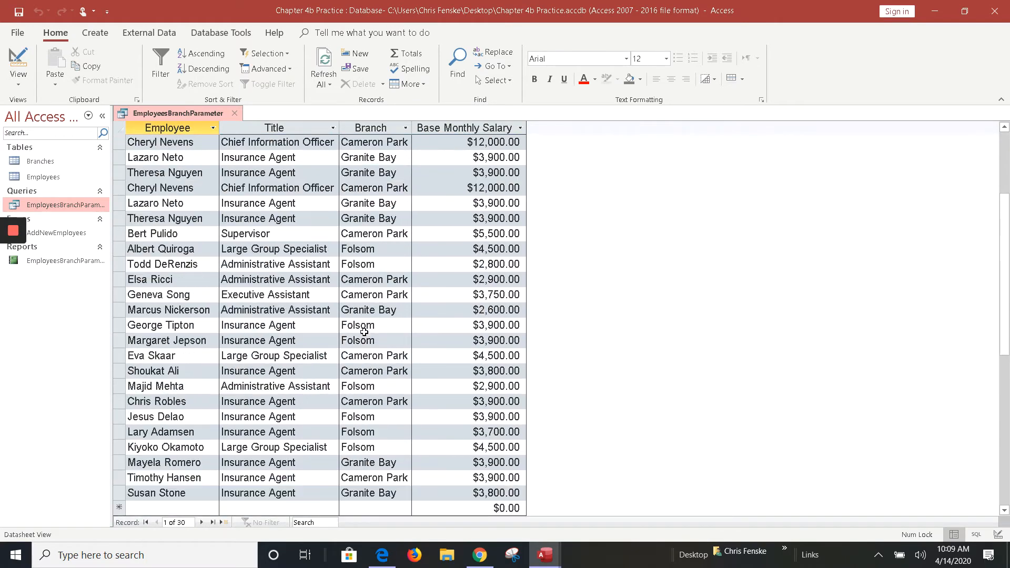
pyautogui.click(235, 115)
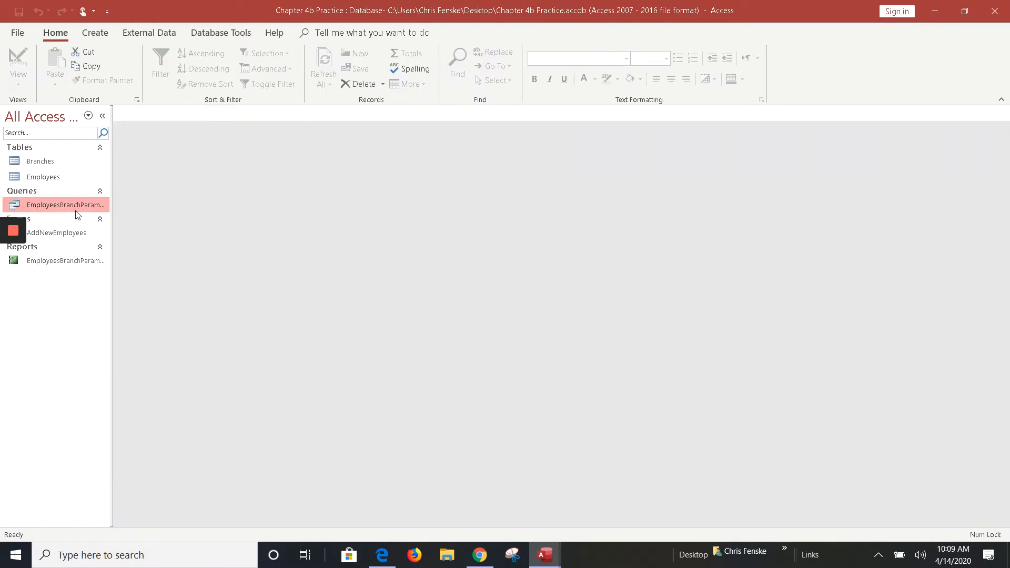
# - Run the EmployeesBranchParameter query for the Granite Bay branch, review the records, and close it
pyautogui.doubleClick(74, 204)
pyautogui.write('G')
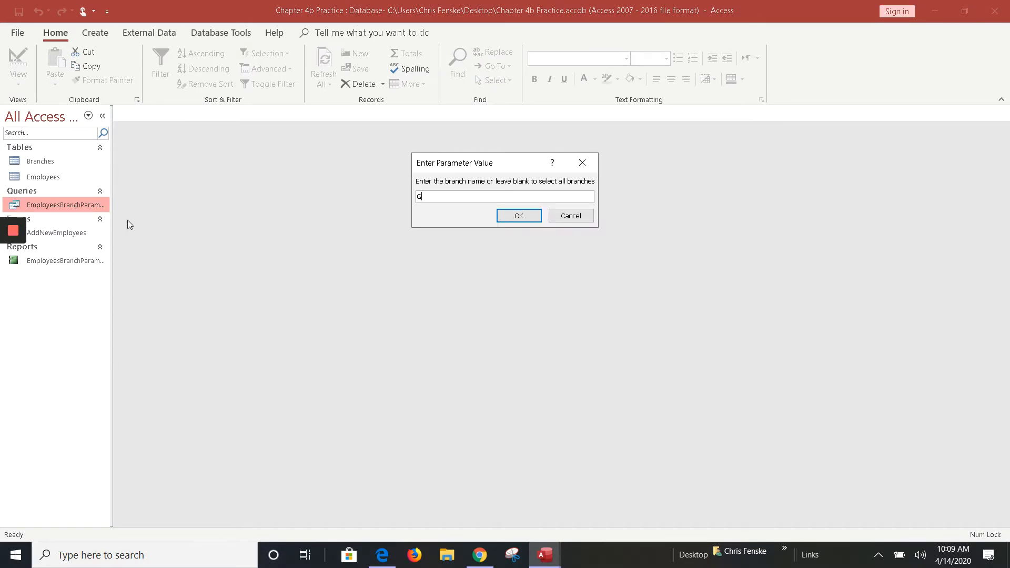
pyautogui.write('ranite Bay')
pyautogui.press('Return')
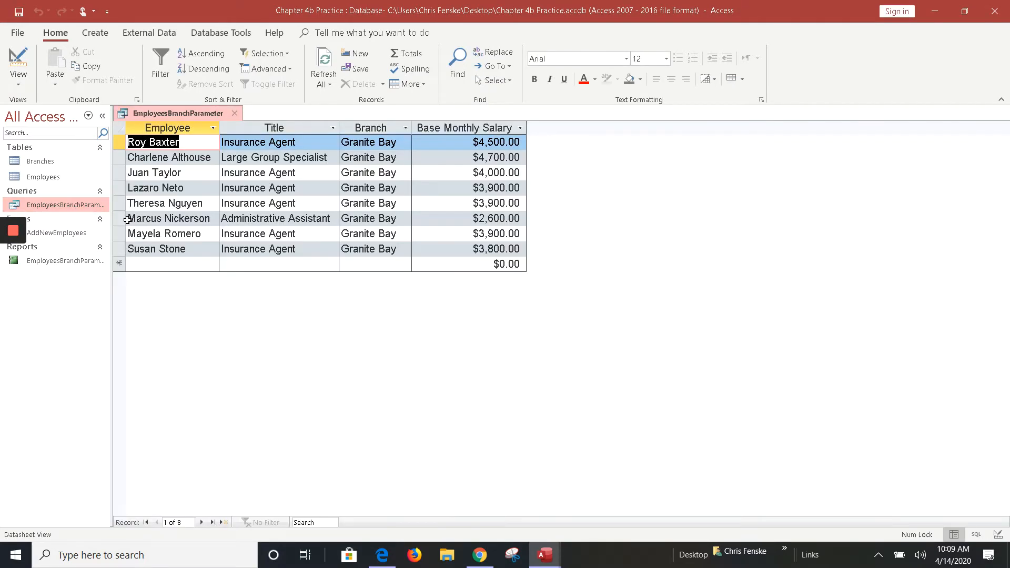
pyautogui.click(236, 114)
# - Examine the full Branch criteria expression in the EmployeesBranchParameter query's design, then close the query without saving changes
pyautogui.rightClick(58, 205)
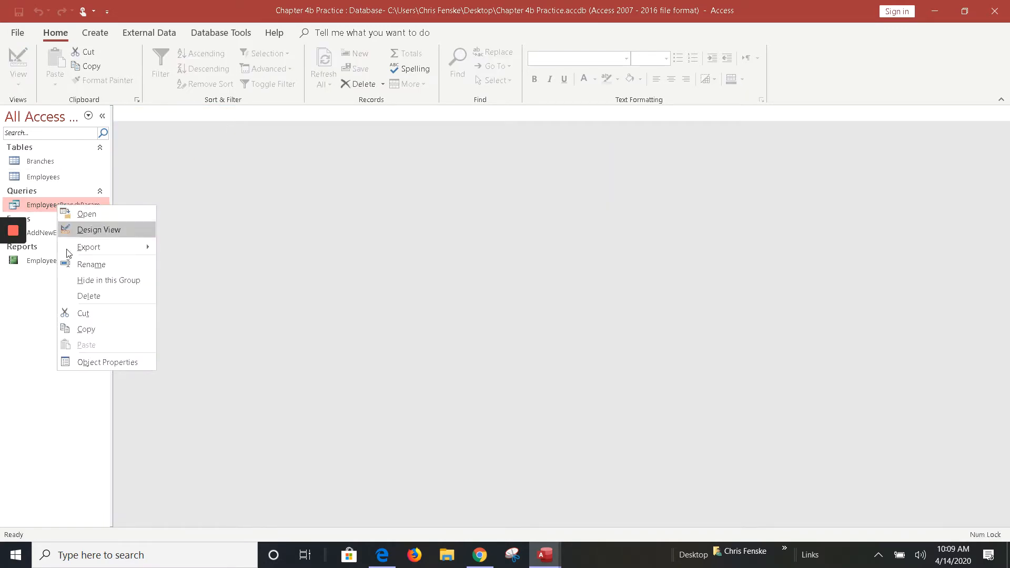
pyautogui.click(131, 233)
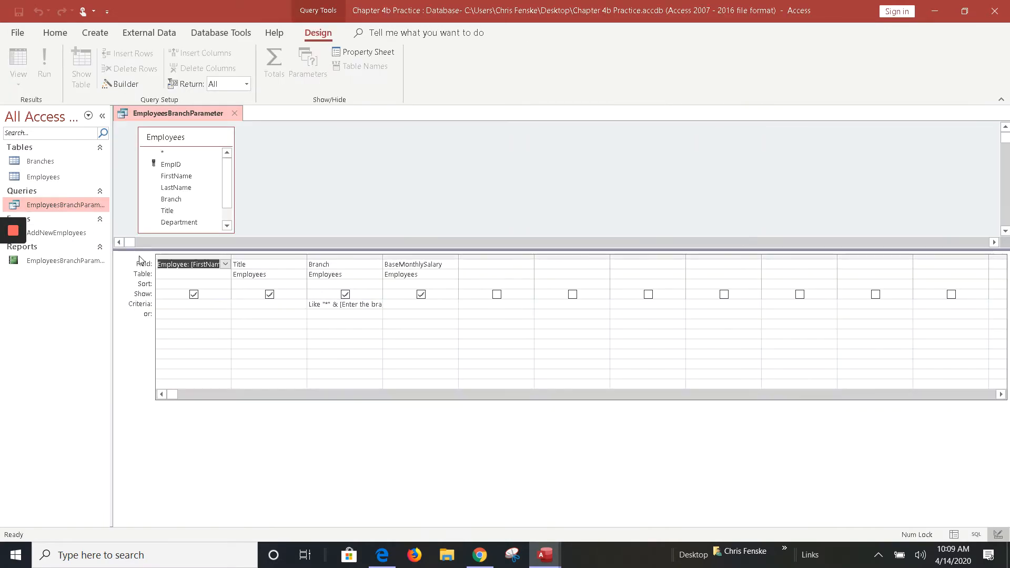
pyautogui.rightClick(327, 307)
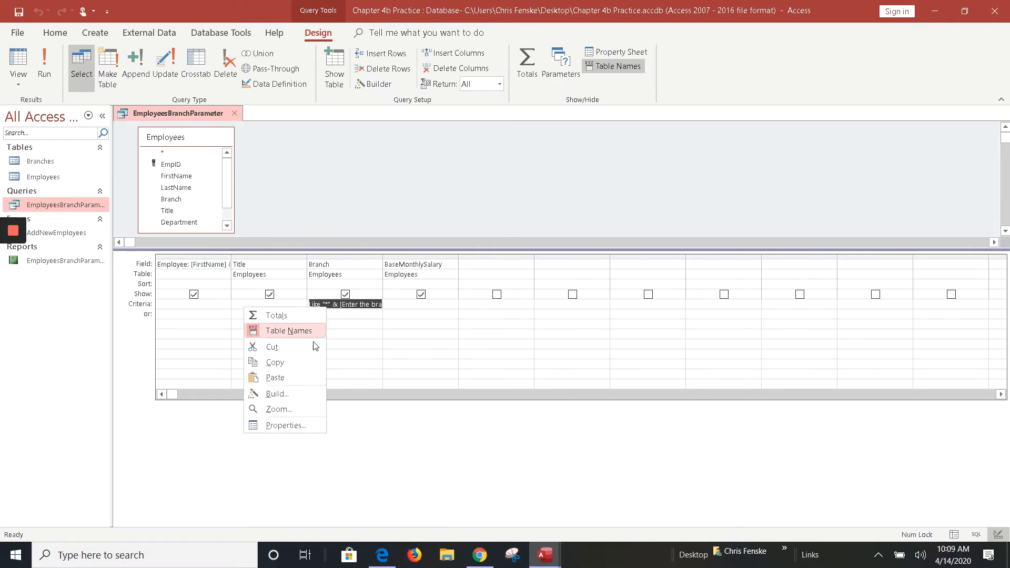
pyautogui.click(279, 409)
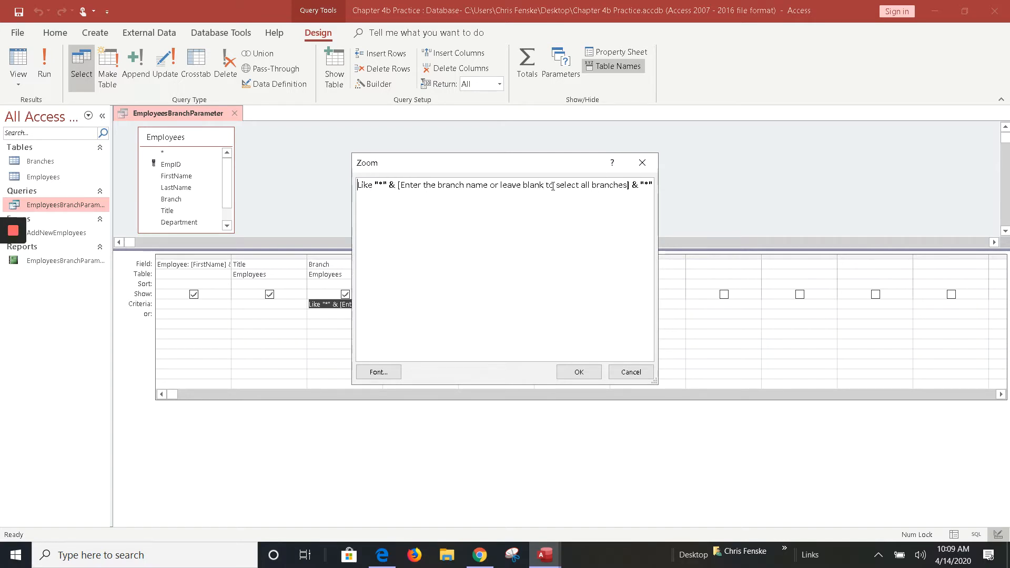
pyautogui.click(641, 167)
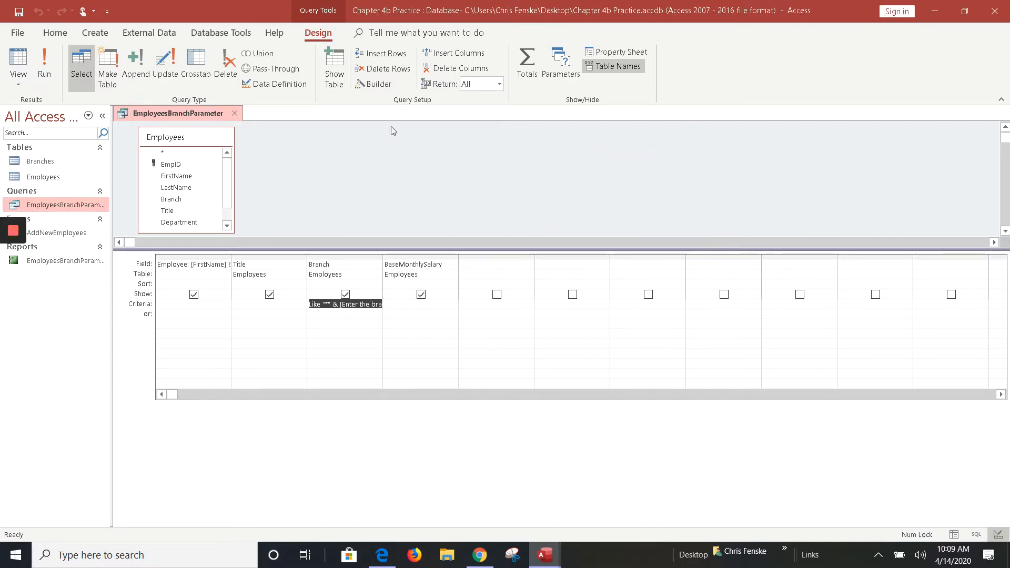
pyautogui.click(235, 114)
pyautogui.click(460, 313)
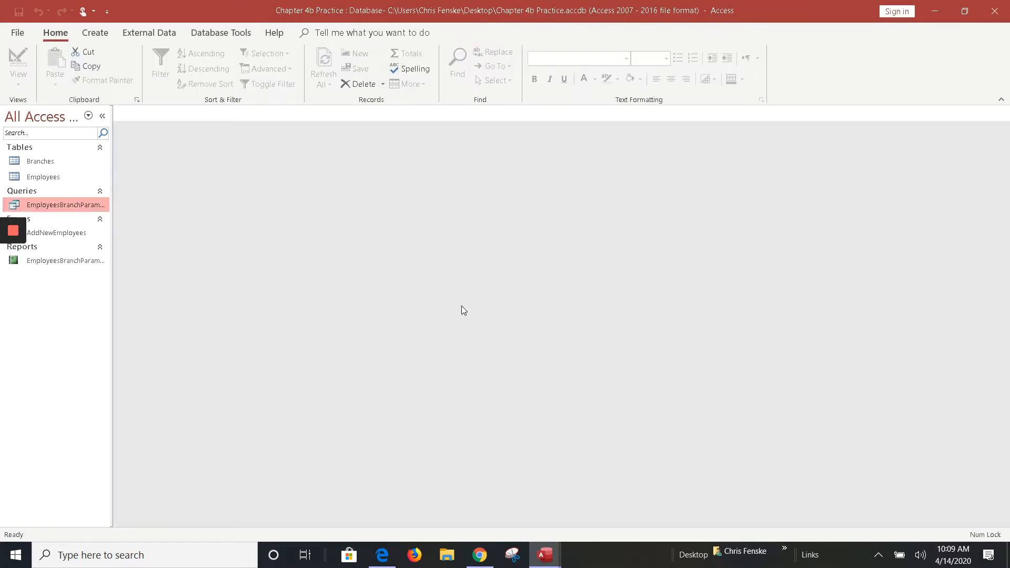
# - Open the EmployeesBranchParameterReport for all branches with a blank parameter and switch it to Layout View
pyautogui.doubleClick(66, 261)
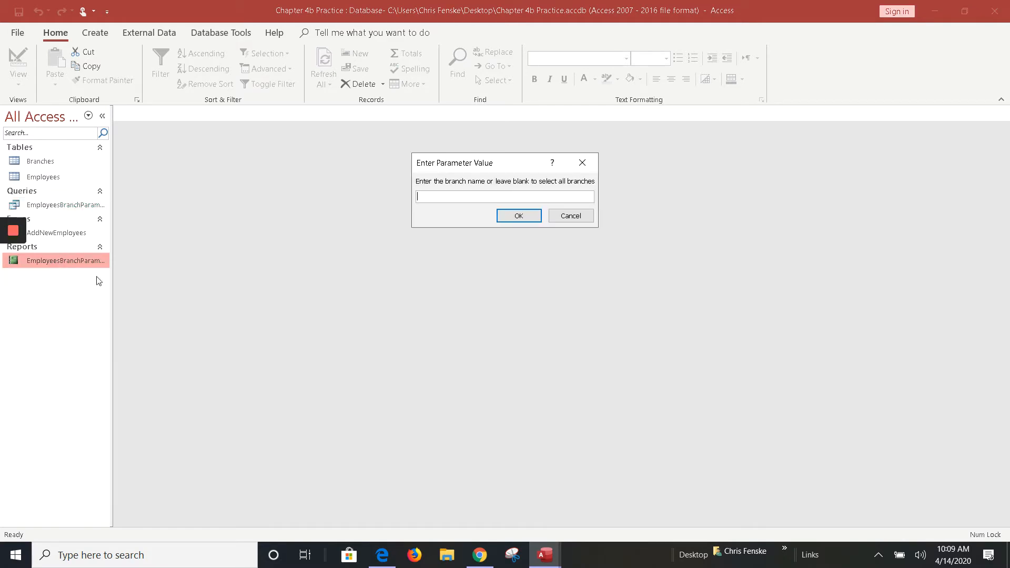
pyautogui.click(519, 216)
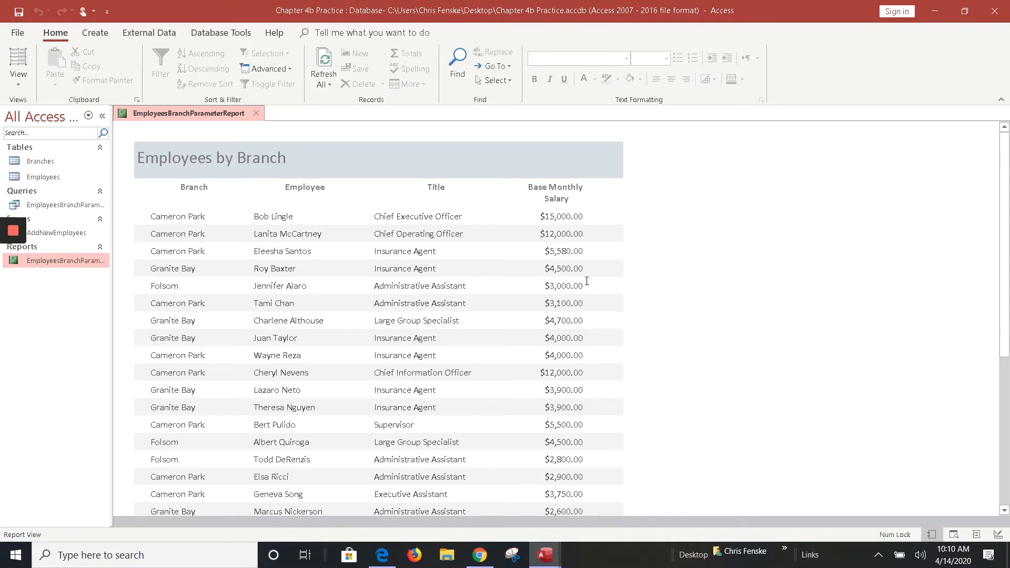
pyautogui.click(18, 79)
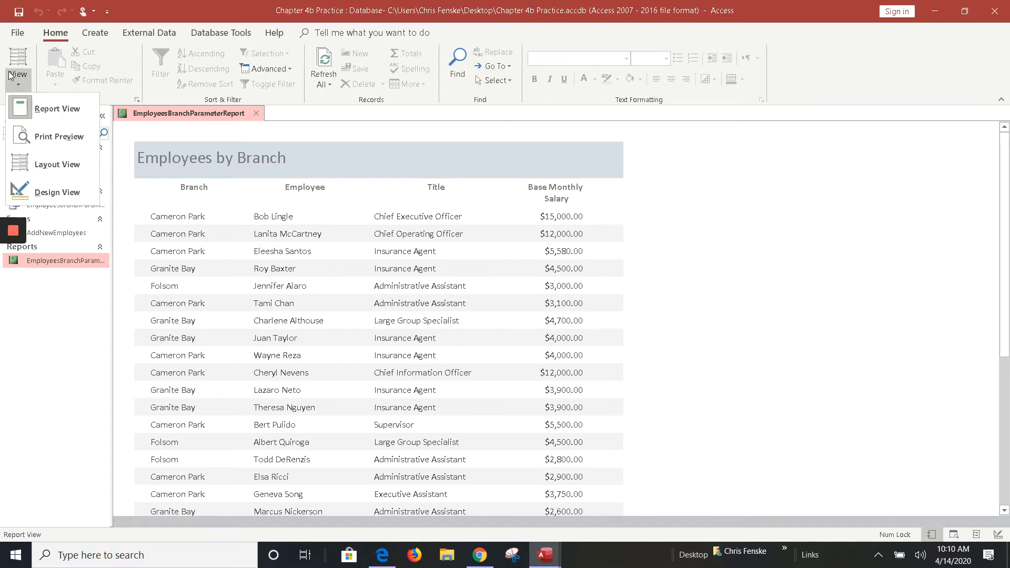
pyautogui.click(46, 166)
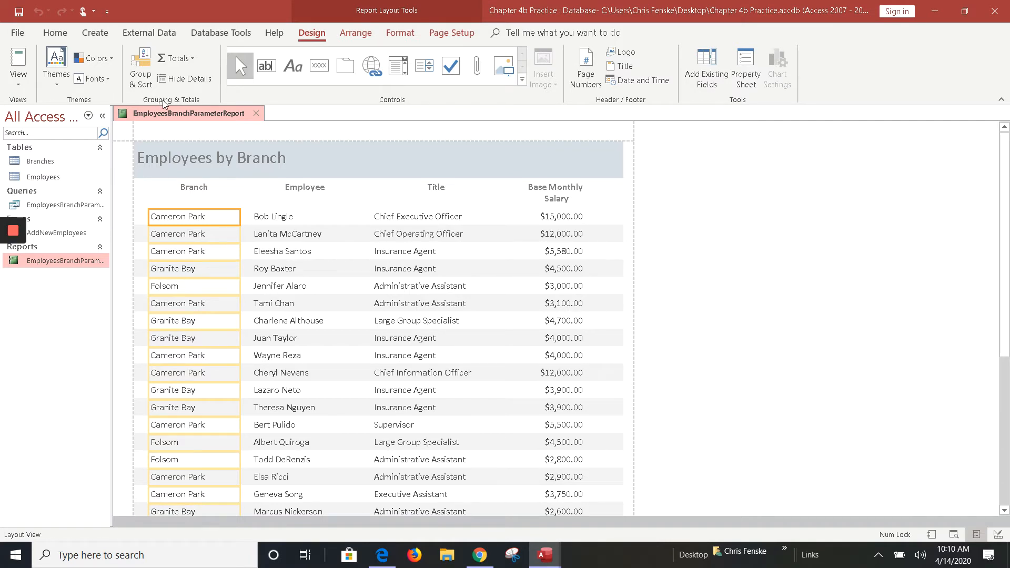
# - Group the report on the Branch field, check the grouped records, and close the grouping settings
pyautogui.click(139, 72)
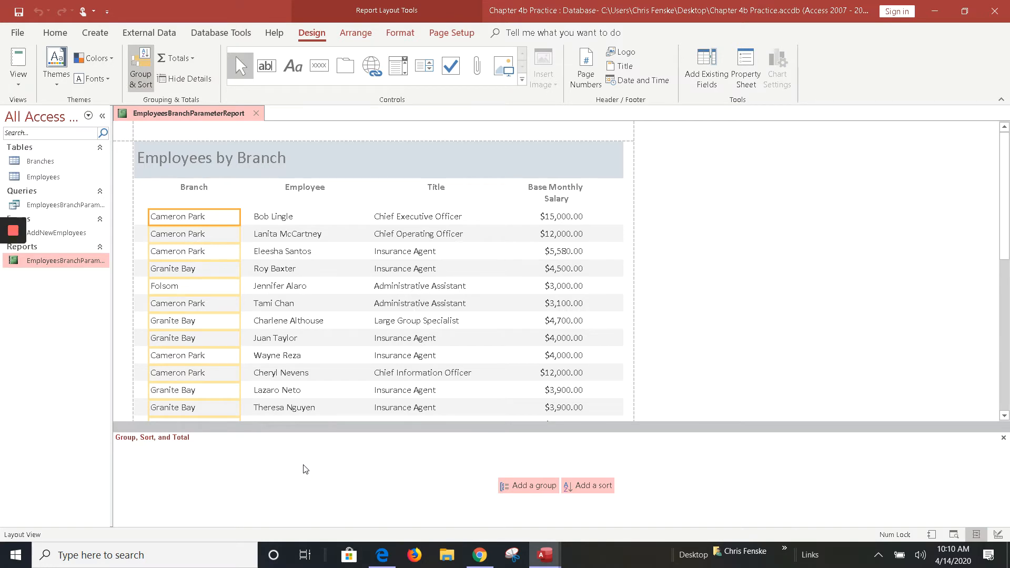
pyautogui.click(523, 486)
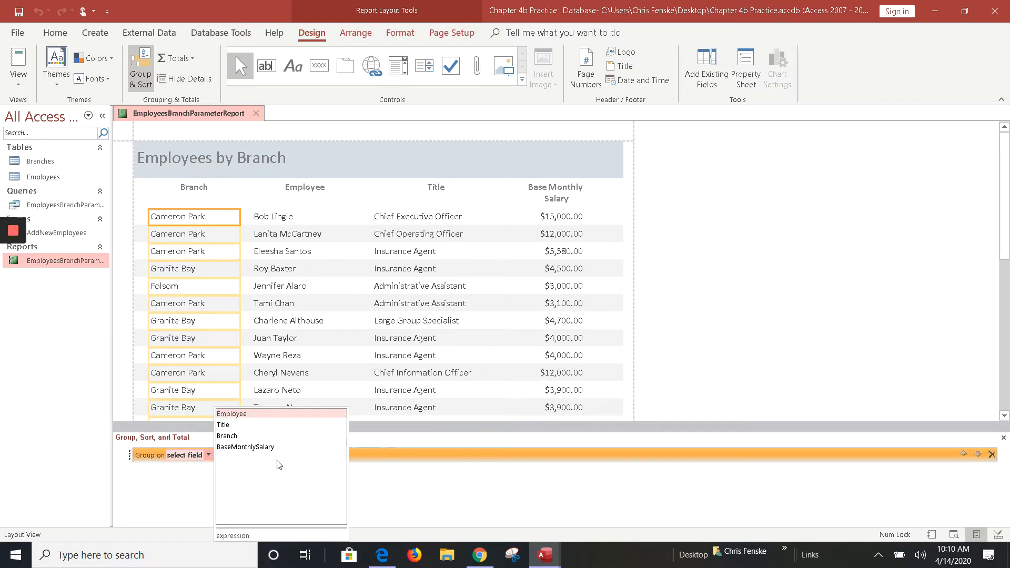
pyautogui.click(227, 437)
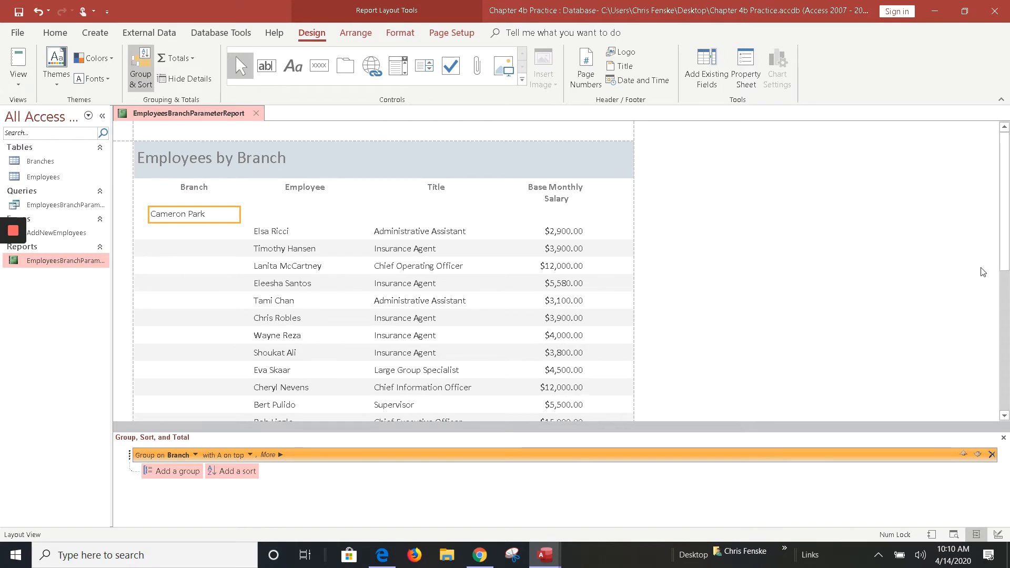
pyautogui.click(1007, 314)
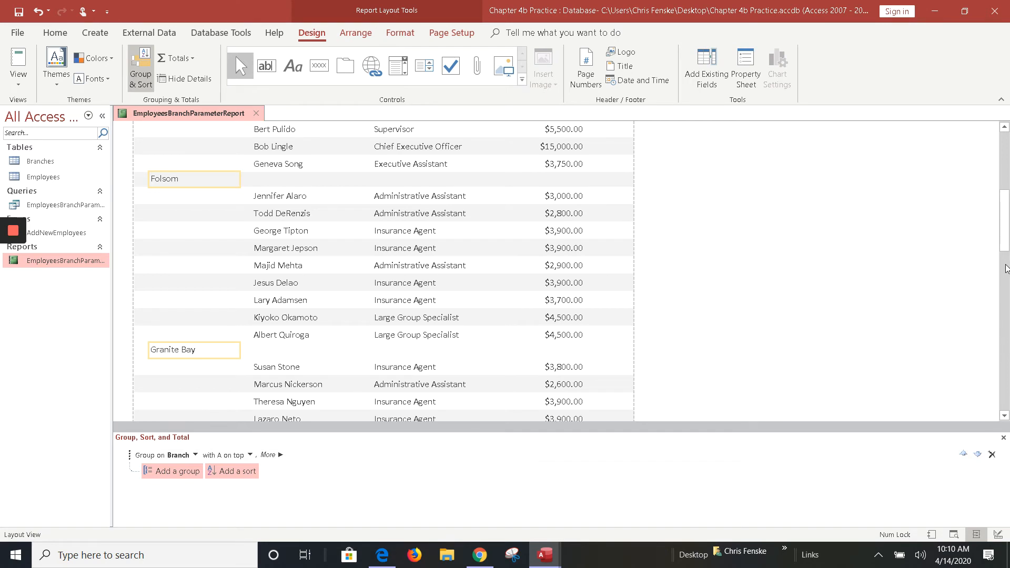
pyautogui.moveTo(1002, 242); pyautogui.dragTo(998, 181)
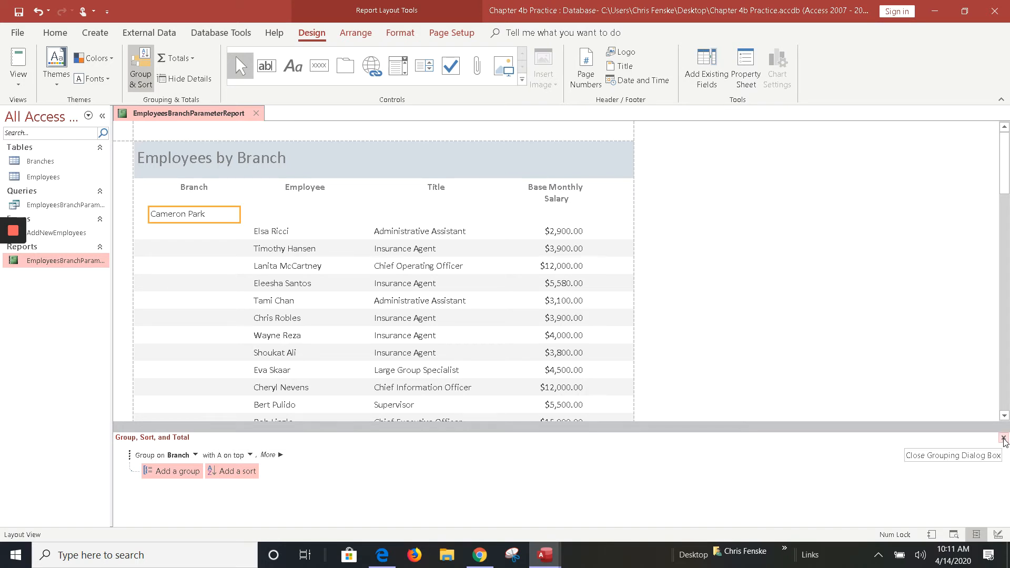
pyautogui.click(1004, 438)
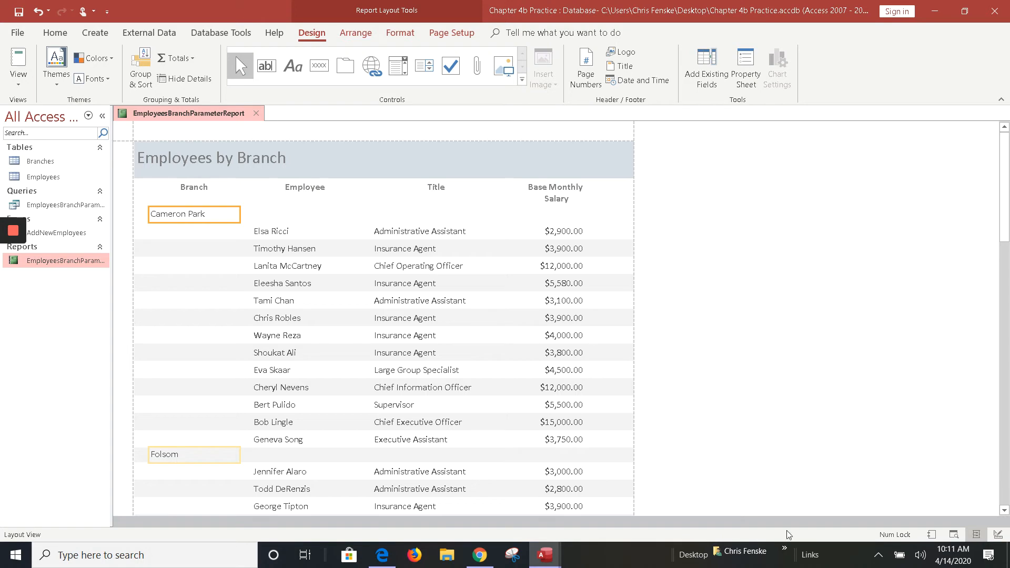
# - Create a conditional formatting rule for the Base Monthly Salary field covering values greater than or equal to 10000
pyautogui.click(547, 303)
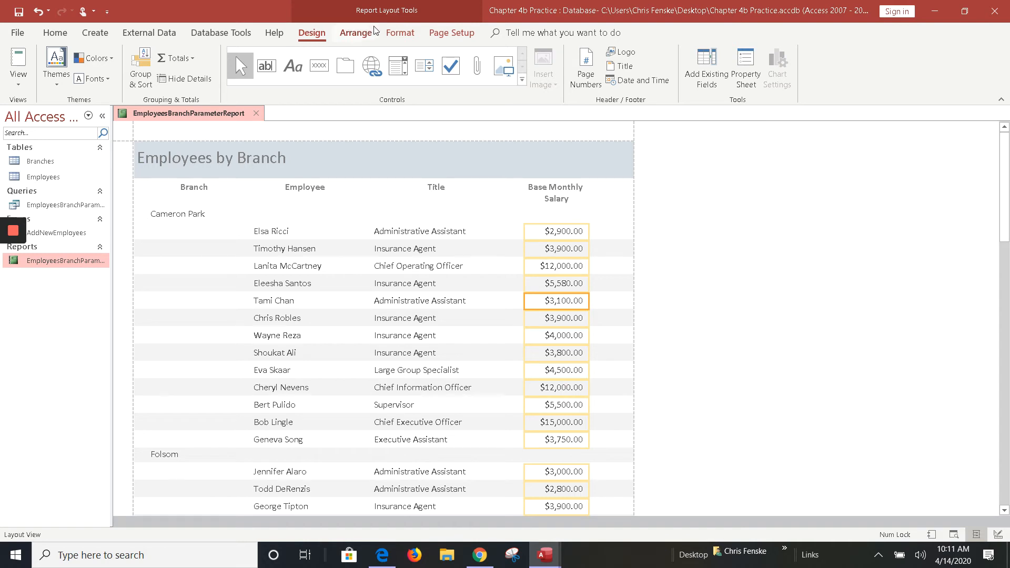
pyautogui.click(398, 33)
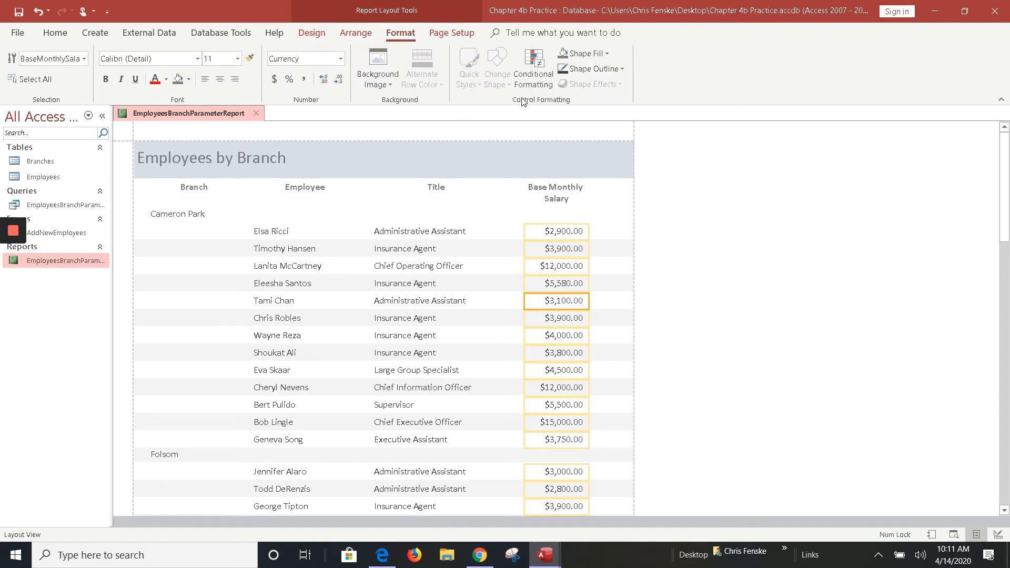
pyautogui.click(535, 63)
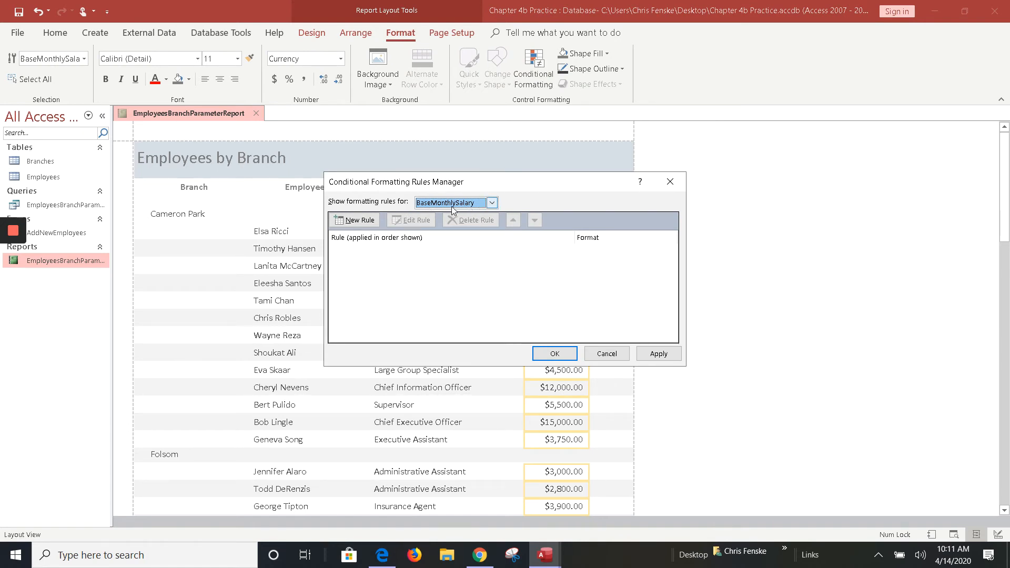
pyautogui.click(356, 221)
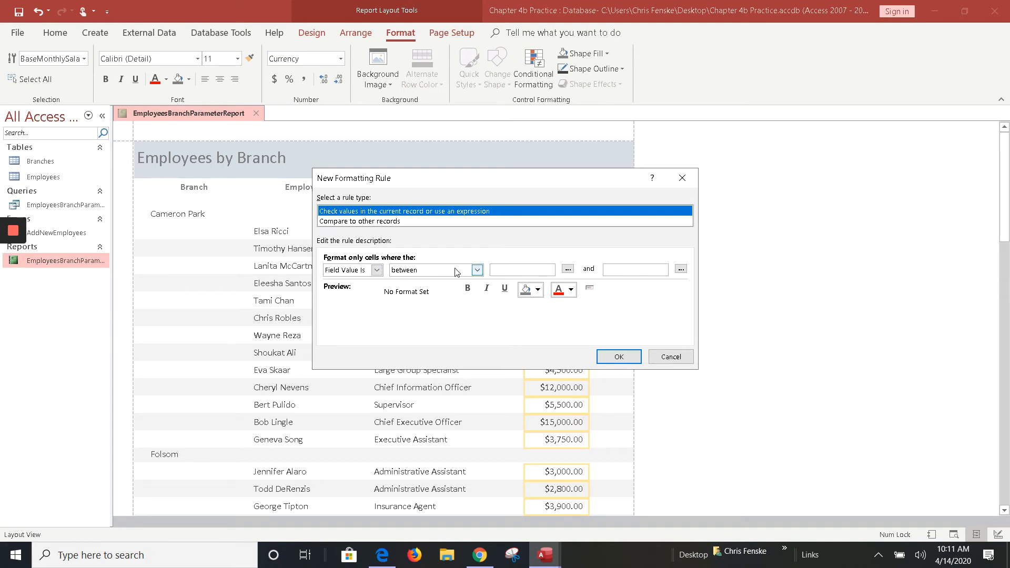
pyautogui.click(476, 271)
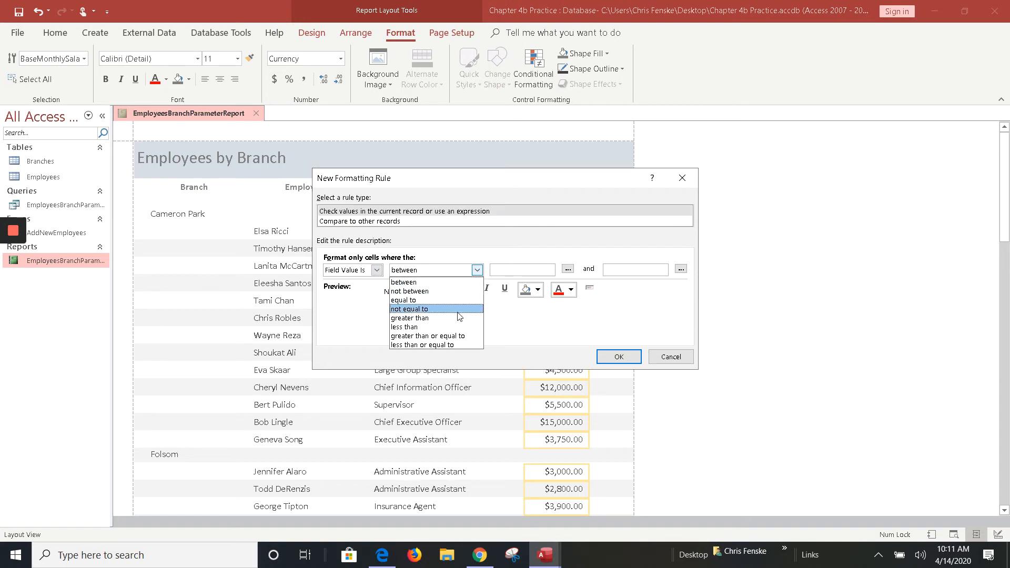
pyautogui.click(459, 336)
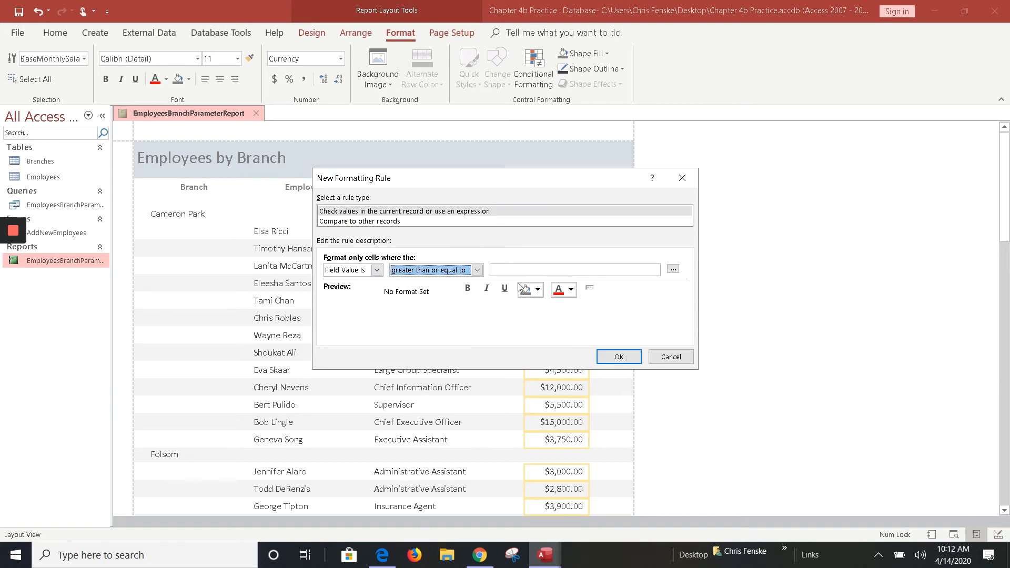
pyautogui.click(519, 271)
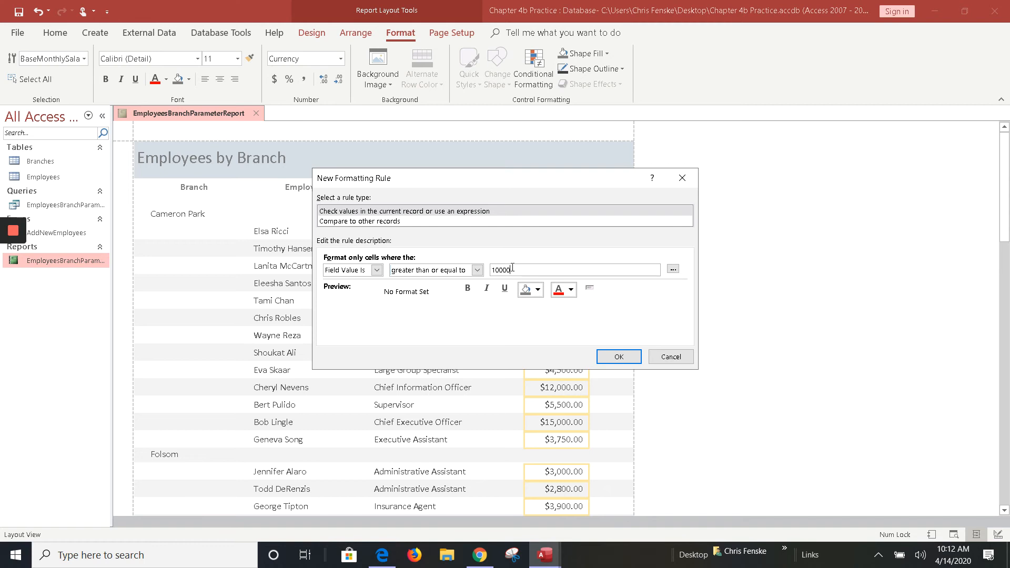
# - Set the salary rule's format to bold red text and apply the rule to the report
pyautogui.click(471, 292)
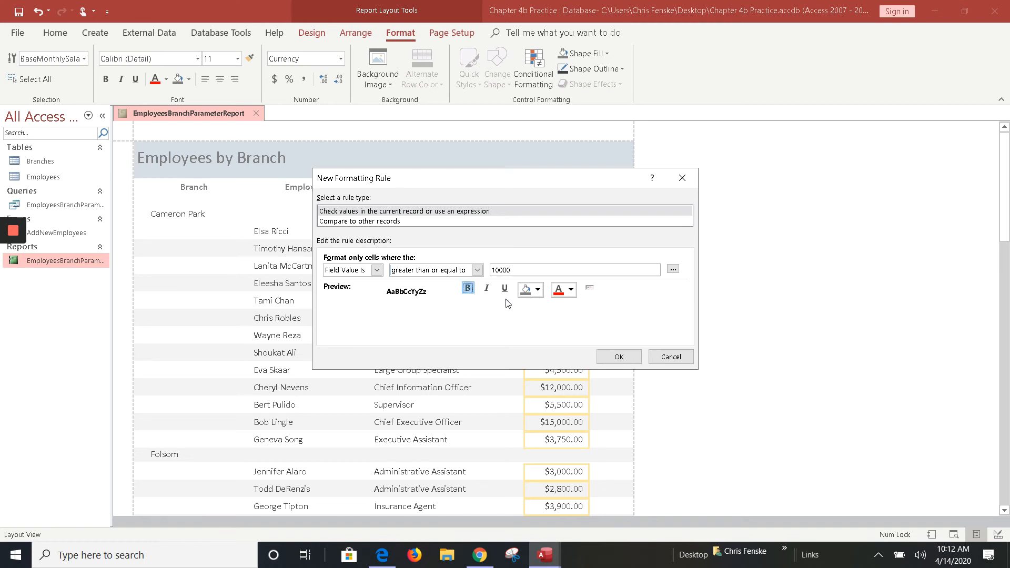
pyautogui.click(573, 296)
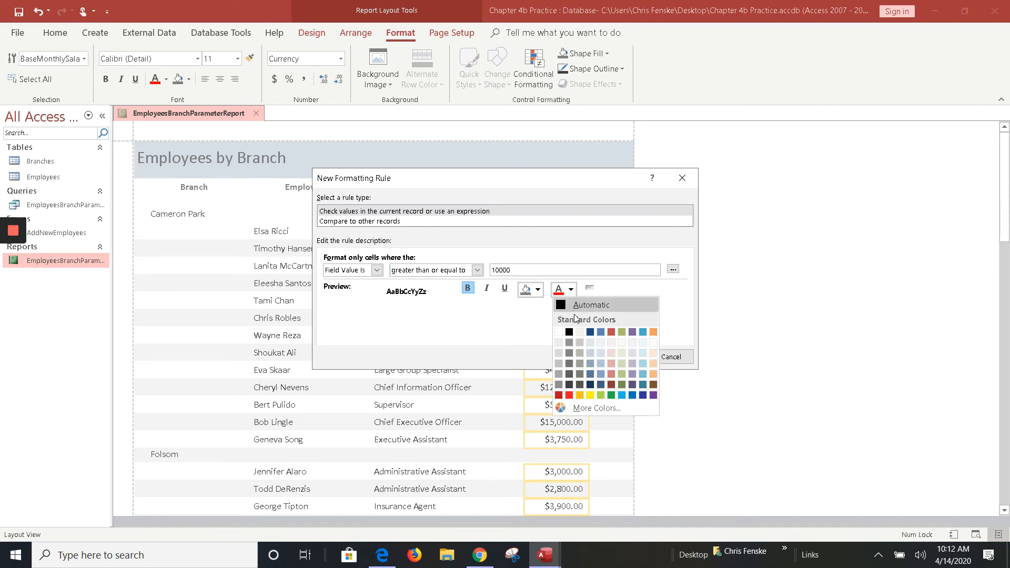
pyautogui.click(570, 397)
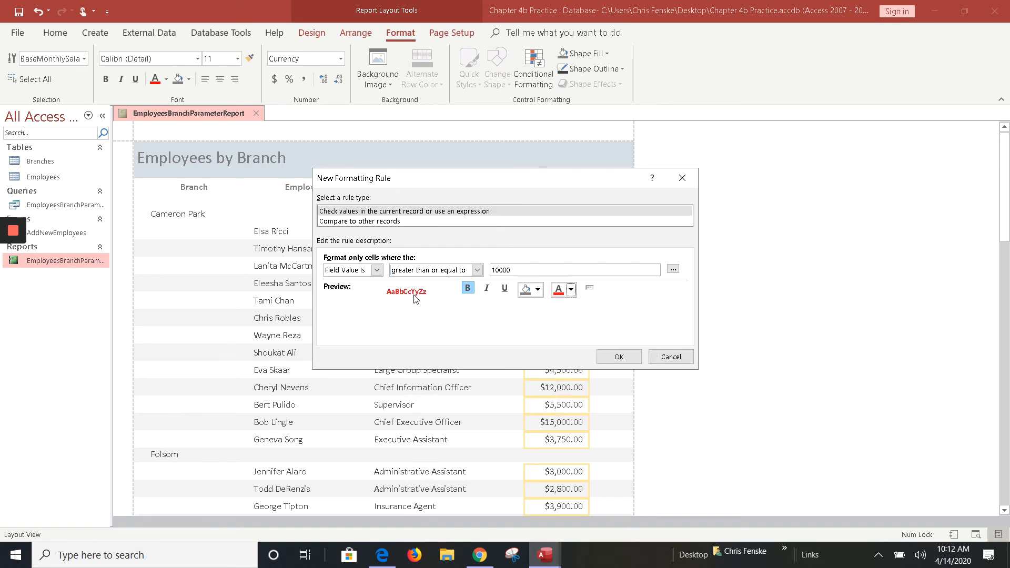
pyautogui.click(619, 357)
pyautogui.click(659, 355)
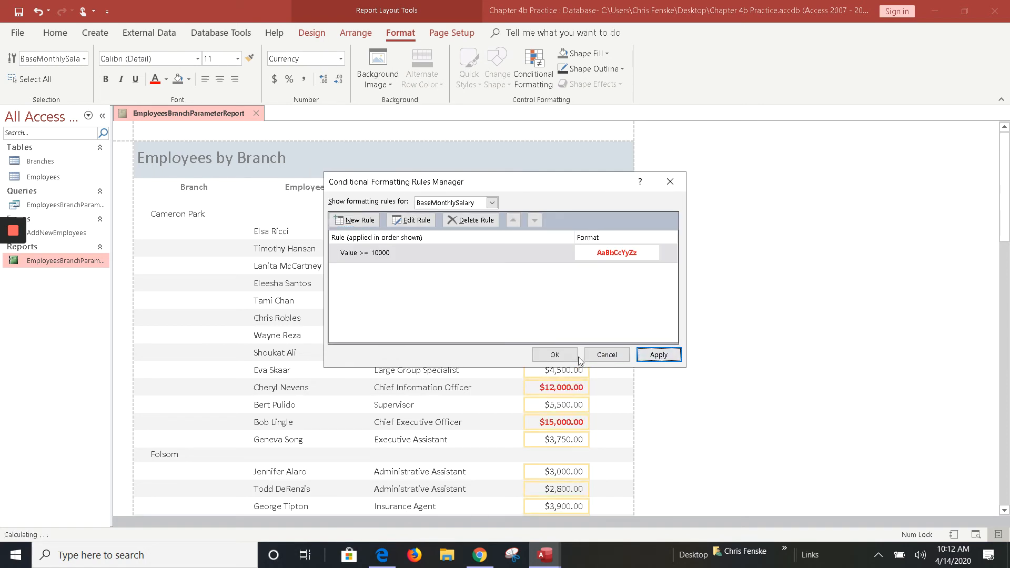
pyautogui.click(555, 354)
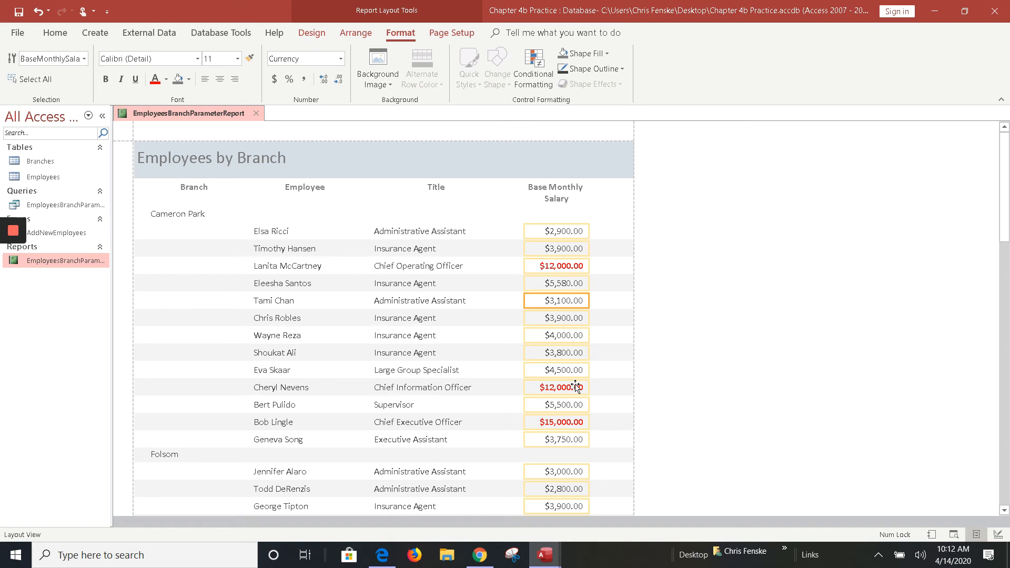
# - Save the changes to the Employees by Branch report and close it
pyautogui.click(10, 16)
pyautogui.click(256, 113)
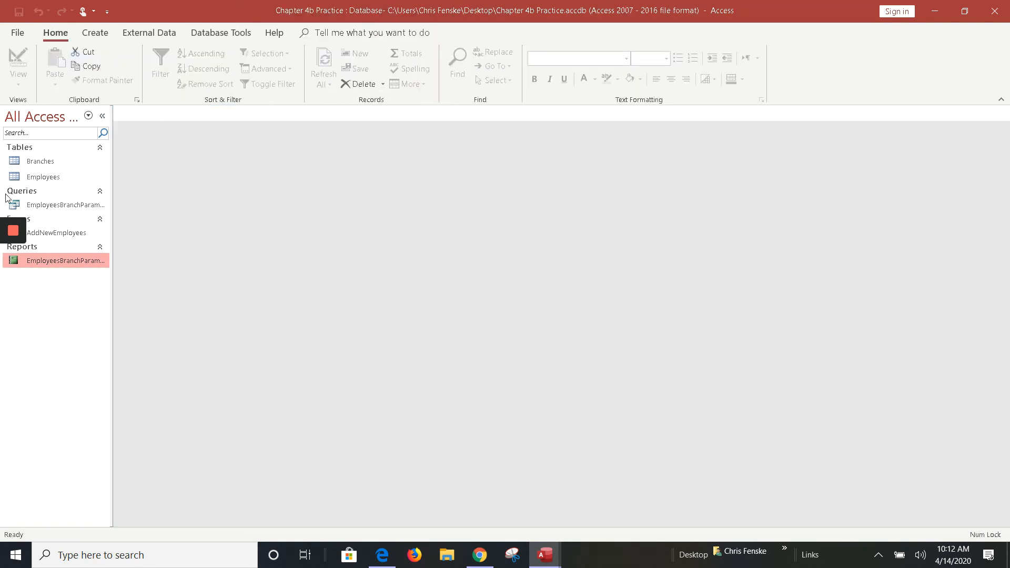
# - Preview the employees branch report for printing with the branch parameter left blank, and inspect the highlighted salaries up close
pyautogui.rightClick(63, 262)
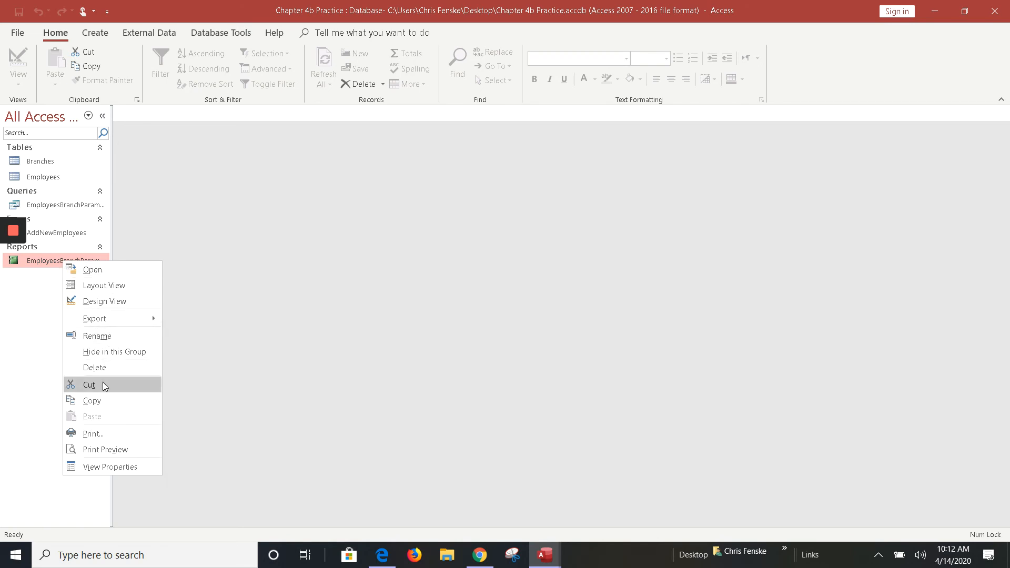
pyautogui.click(105, 449)
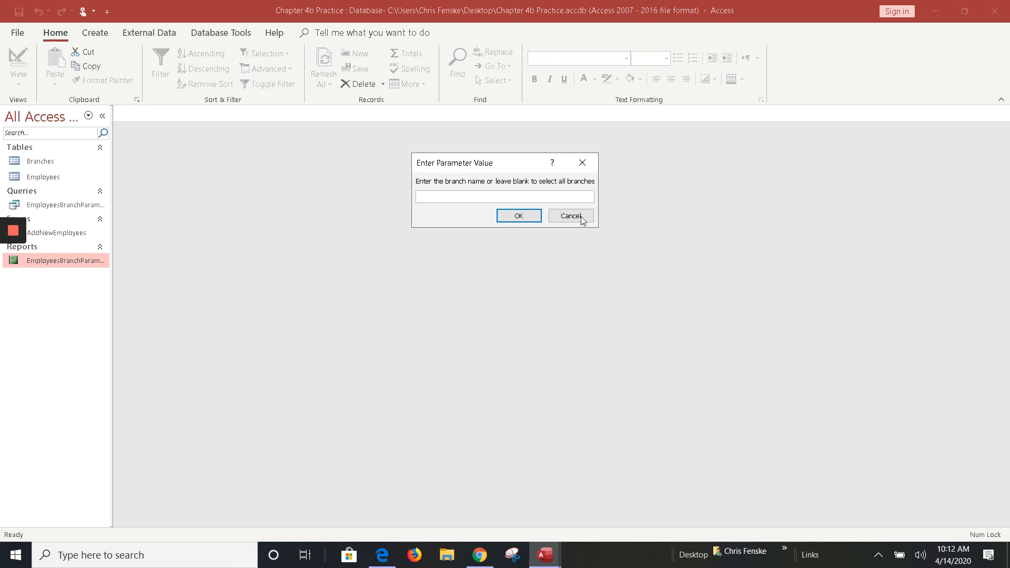
pyautogui.click(518, 216)
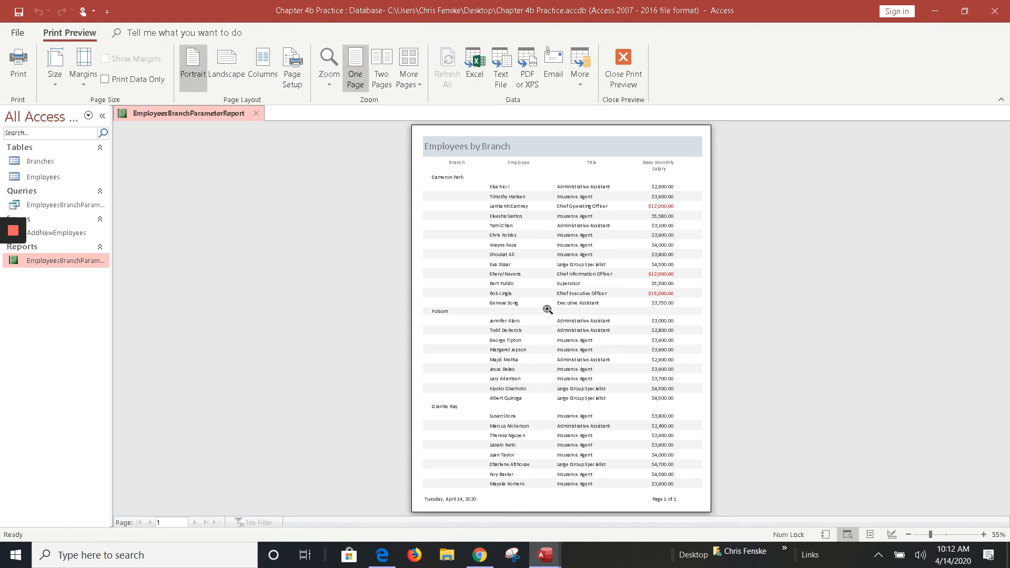
pyautogui.click(538, 290)
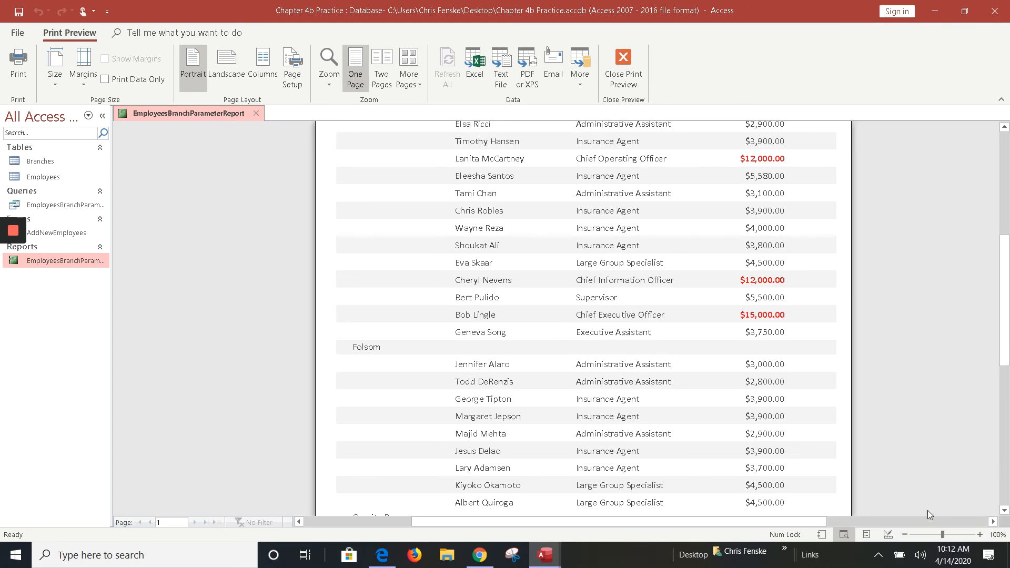
pyautogui.click(533, 372)
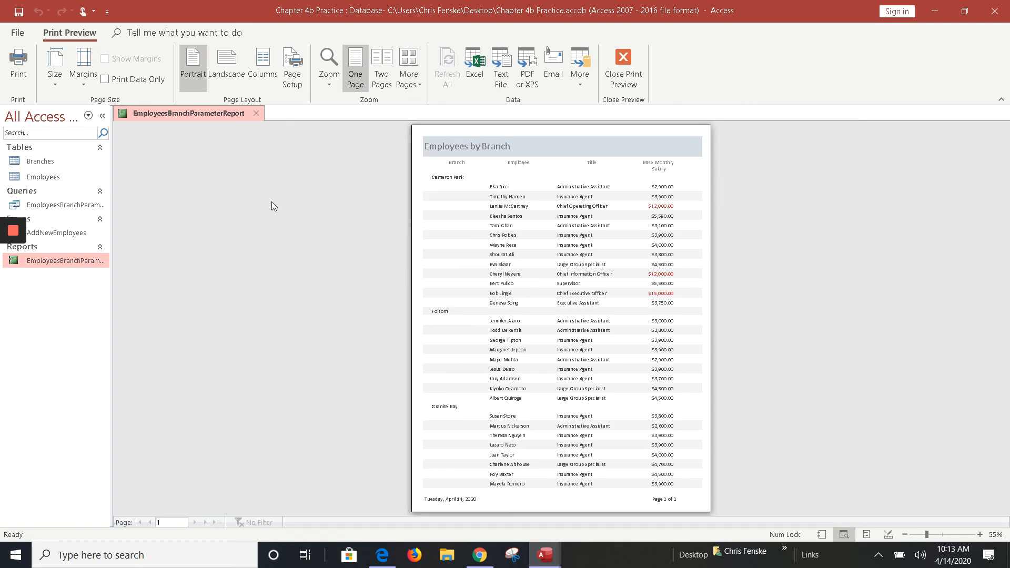
pyautogui.click(336, 84)
pyautogui.click(337, 107)
pyautogui.click(330, 89)
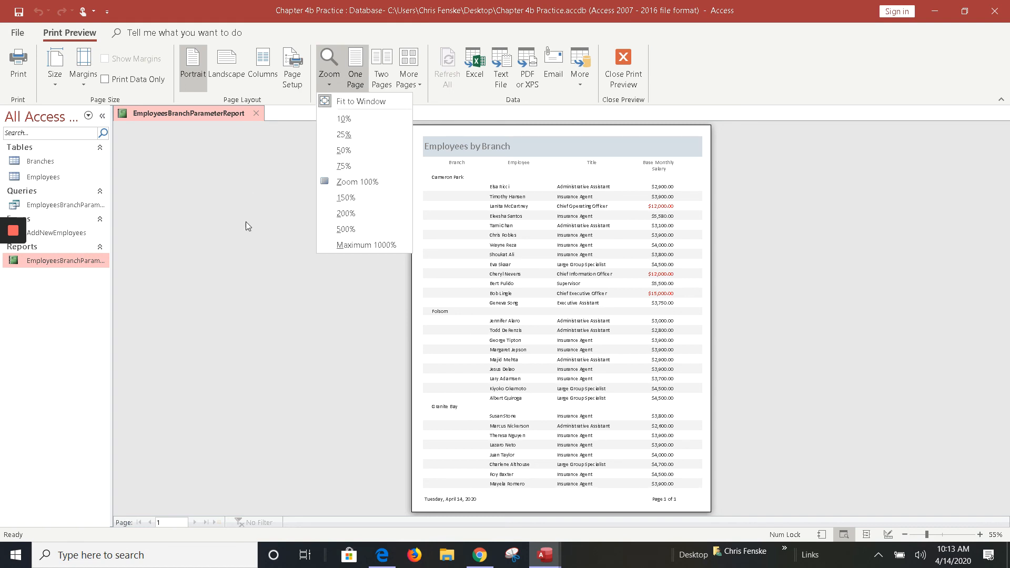
pyautogui.click(246, 189)
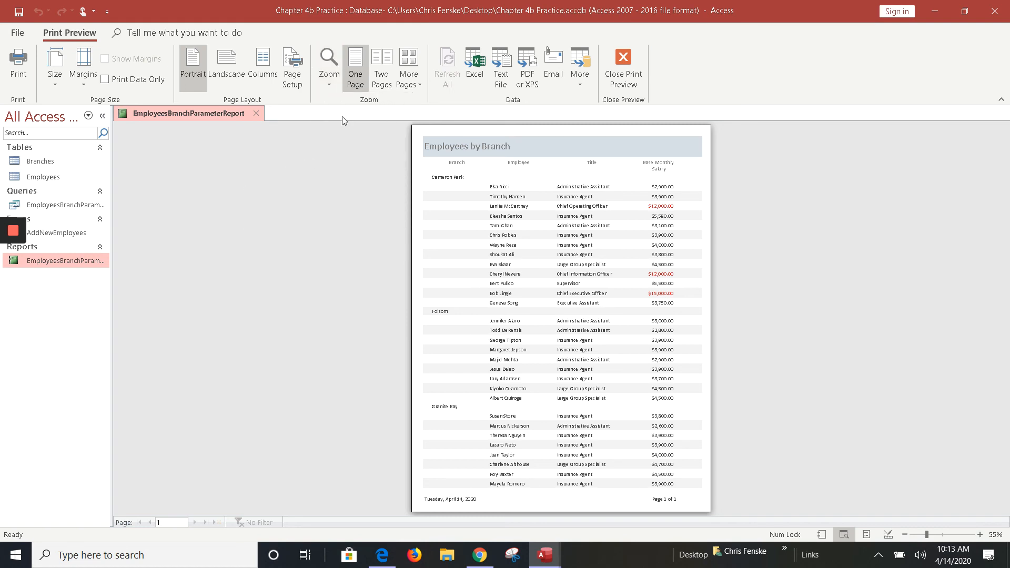
# - Set the report's page margins to Normal and close the print preview
pyautogui.click(84, 83)
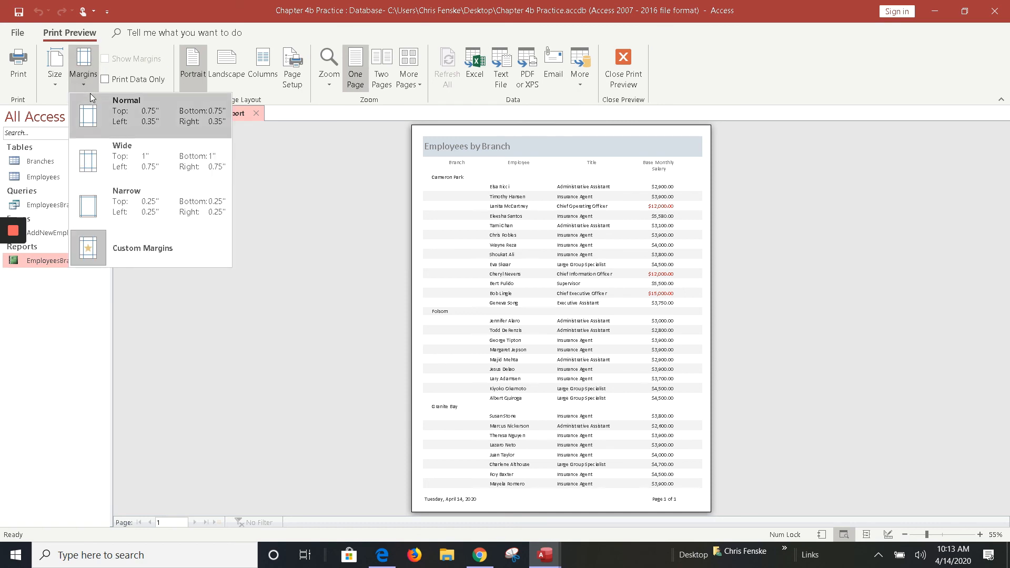
pyautogui.click(96, 96)
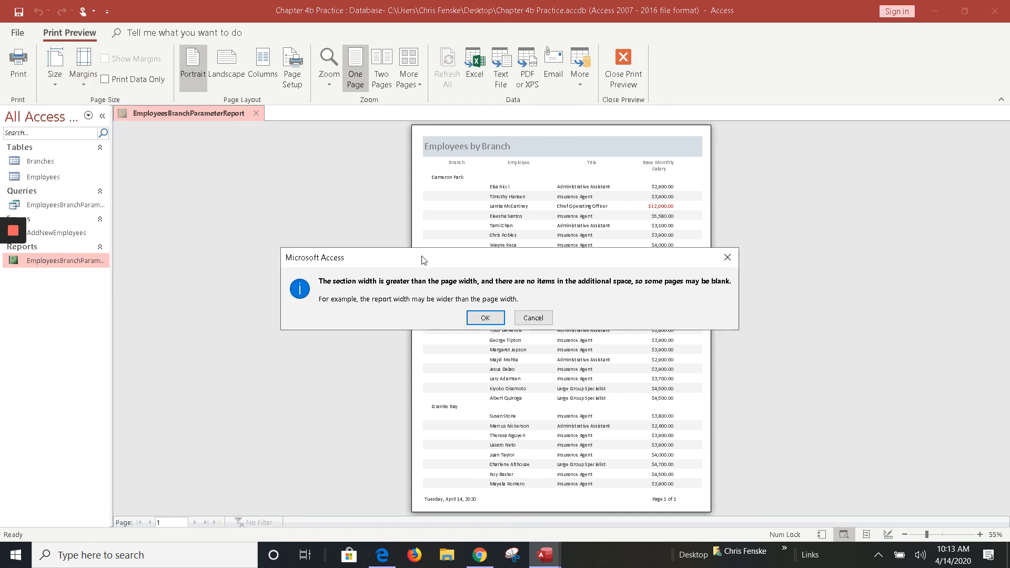
pyautogui.click(488, 319)
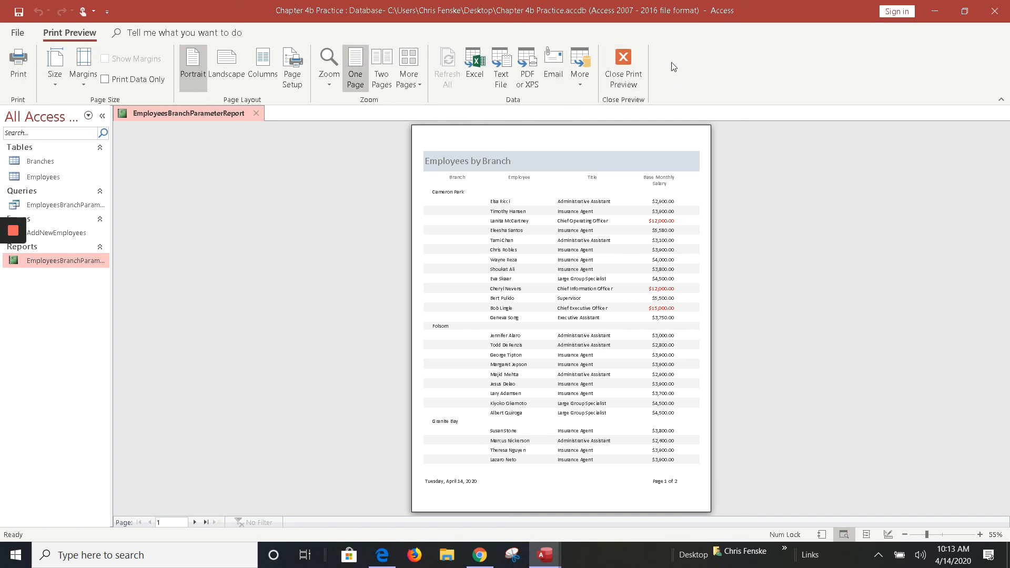
pyautogui.click(633, 65)
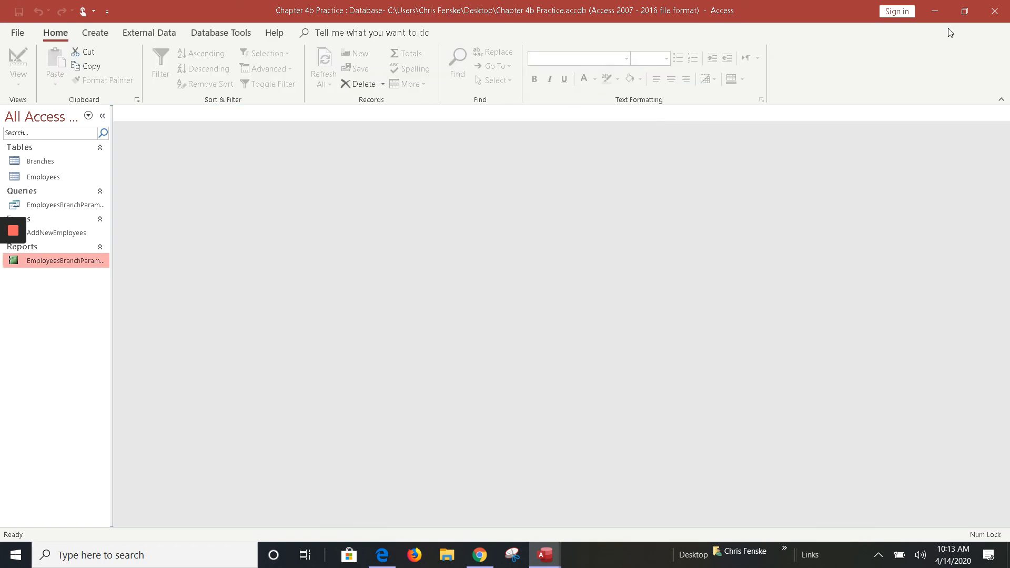